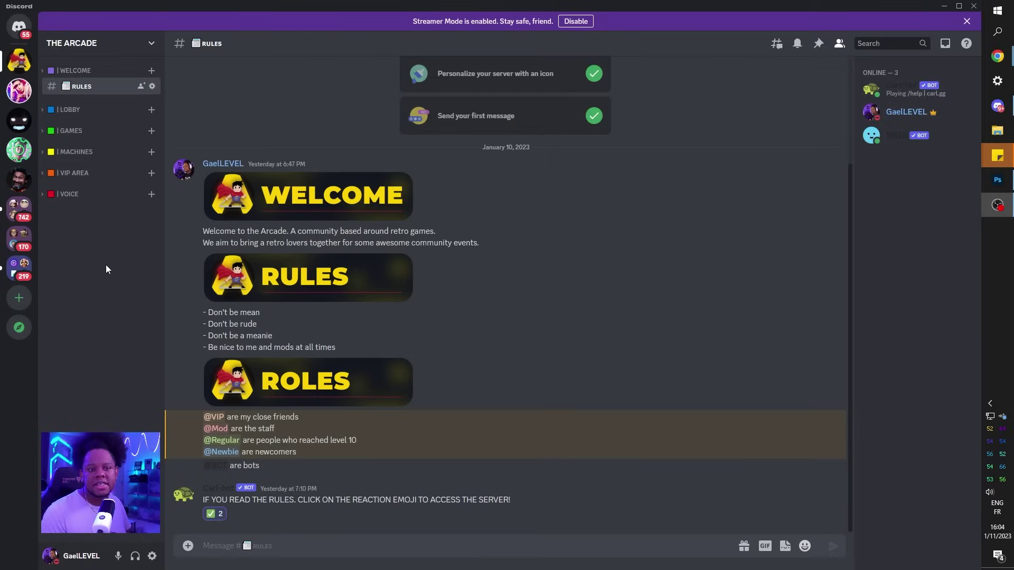
Expand the example server's WELCOME, LOBBY, GAMES, MACHINES and remaining categories, then switch to The Manor
{"action": "left_click", "coordinate": [44, 72]}
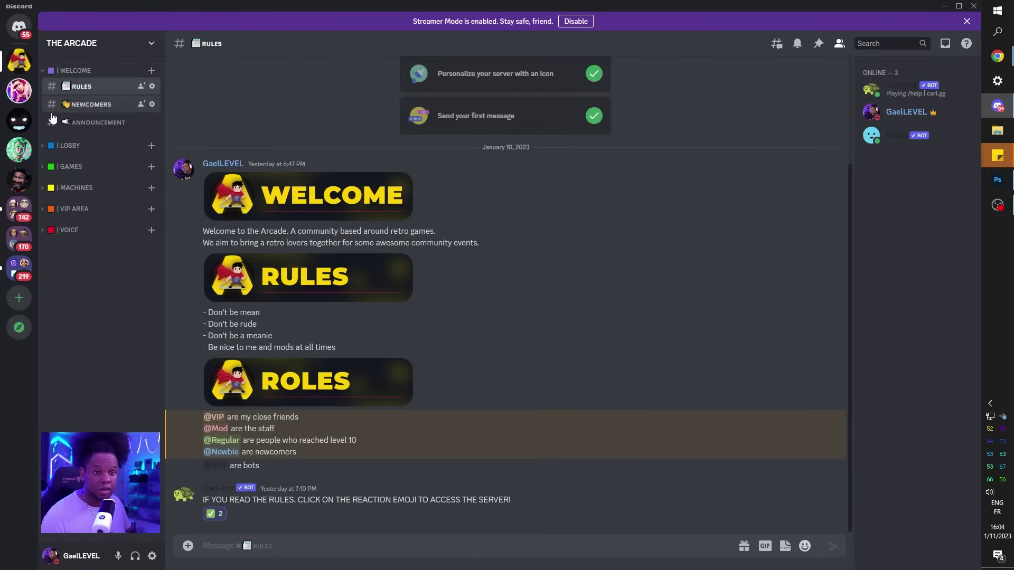
{"action": "left_click", "coordinate": [45, 145]}
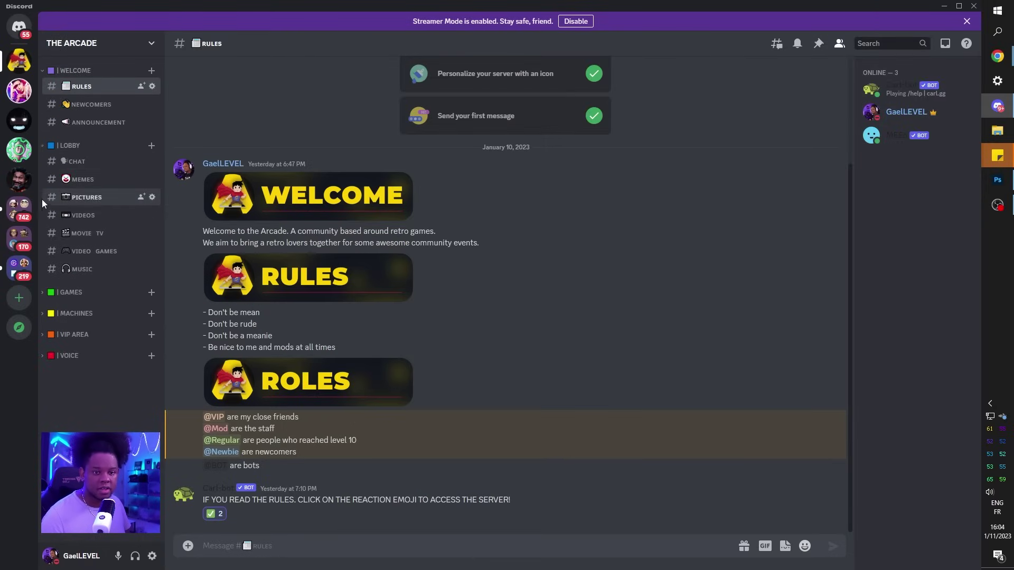
{"action": "left_click", "coordinate": [42, 292]}
{"action": "left_click", "coordinate": [42, 367]}
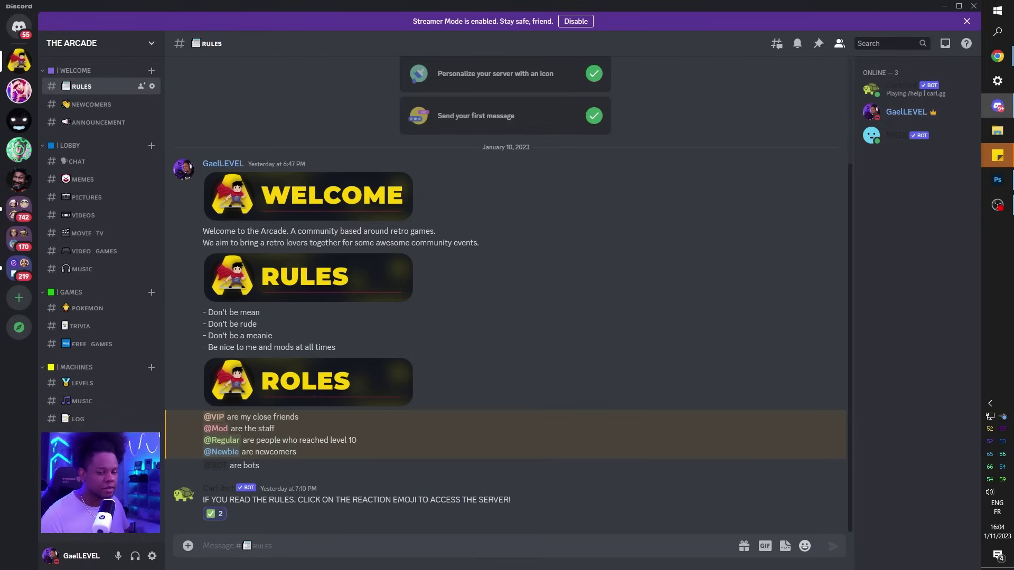
{"action": "left_click", "coordinate": [43, 438]}
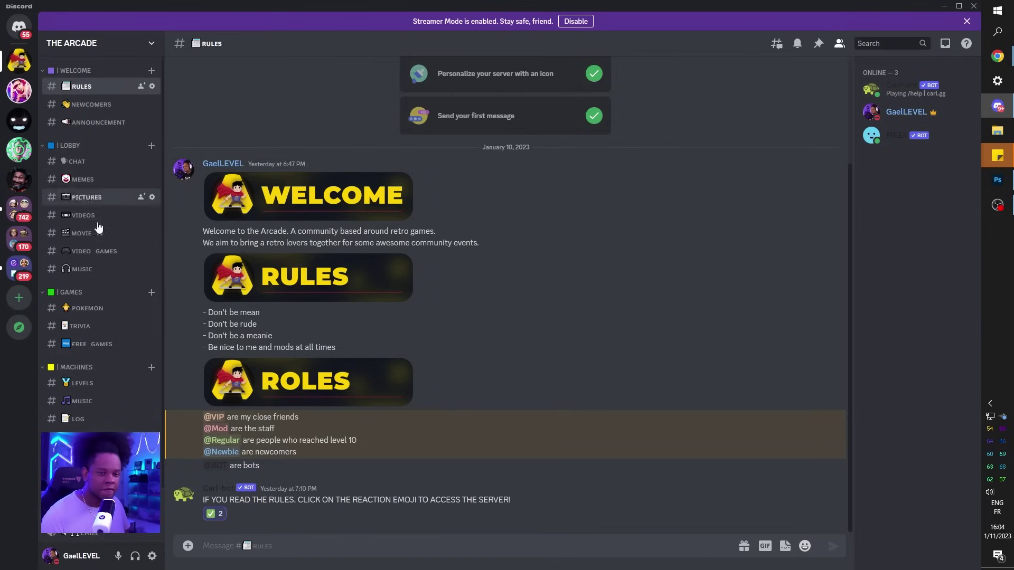
{"action": "left_click", "coordinate": [19, 91]}
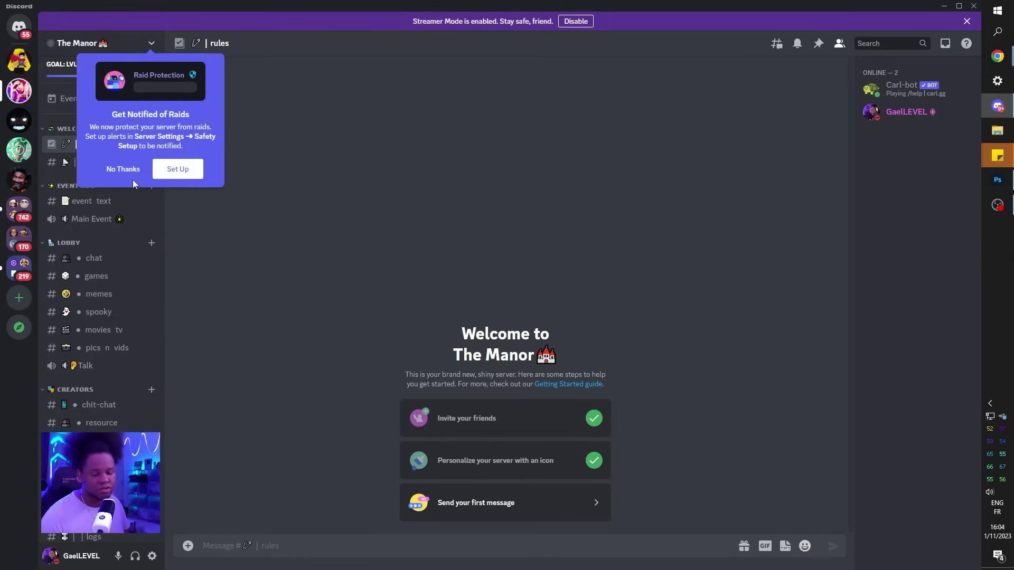
Dismiss The Manor's raid alert and mention raid protection notices, then begin adding a new server
{"action": "left_click", "coordinate": [122, 169]}
{"action": "scroll", "coordinate": [119, 195], "scroll_direction": "down", "scroll_amount": 1}
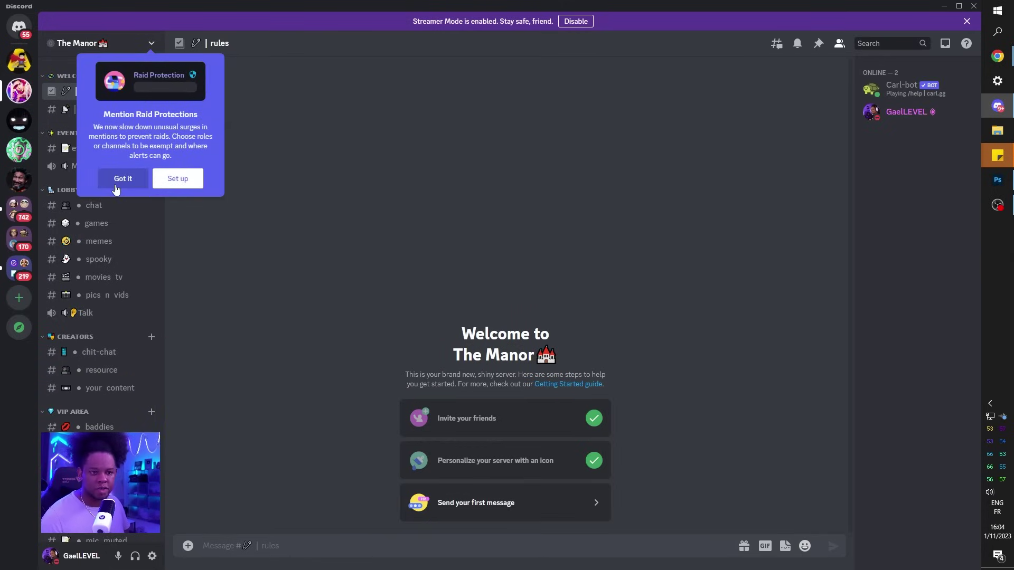
{"action": "left_click", "coordinate": [118, 180]}
{"action": "scroll", "coordinate": [99, 195], "scroll_direction": "down", "scroll_amount": 2}
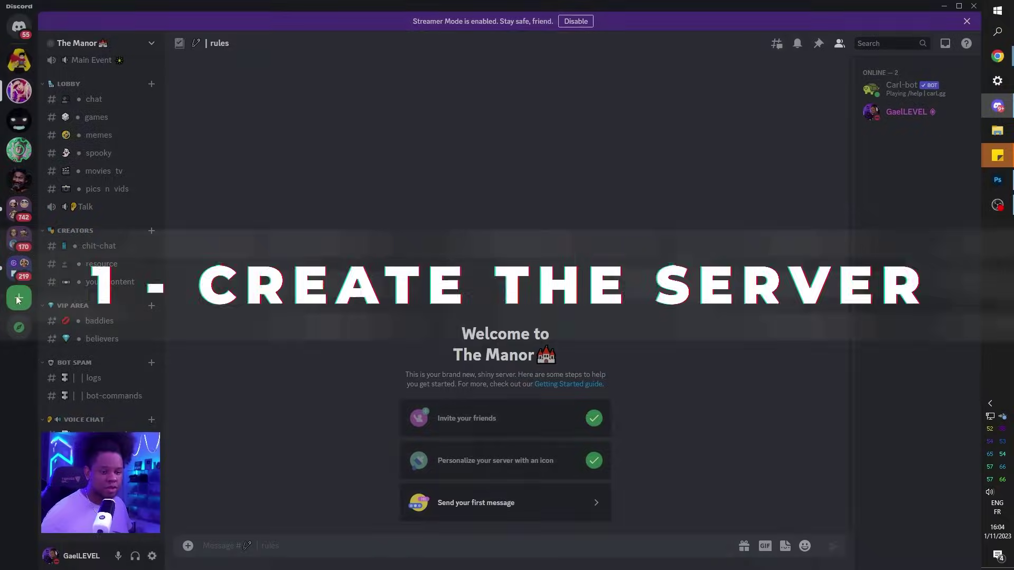
{"action": "left_click", "coordinate": [18, 298]}
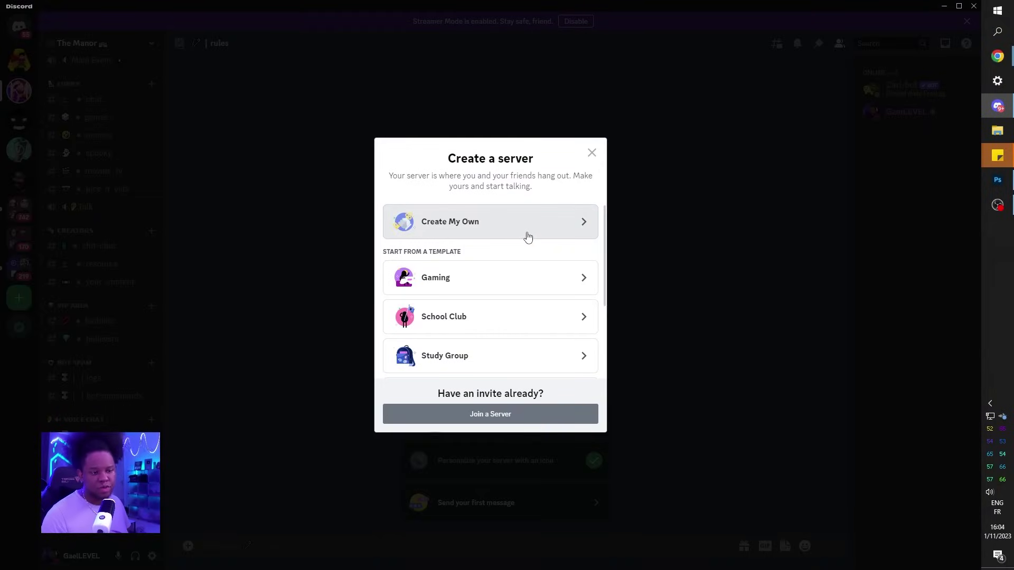
Create a server from scratch, for me and my friends, named THE ARCADE
{"action": "left_click", "coordinate": [528, 238]}
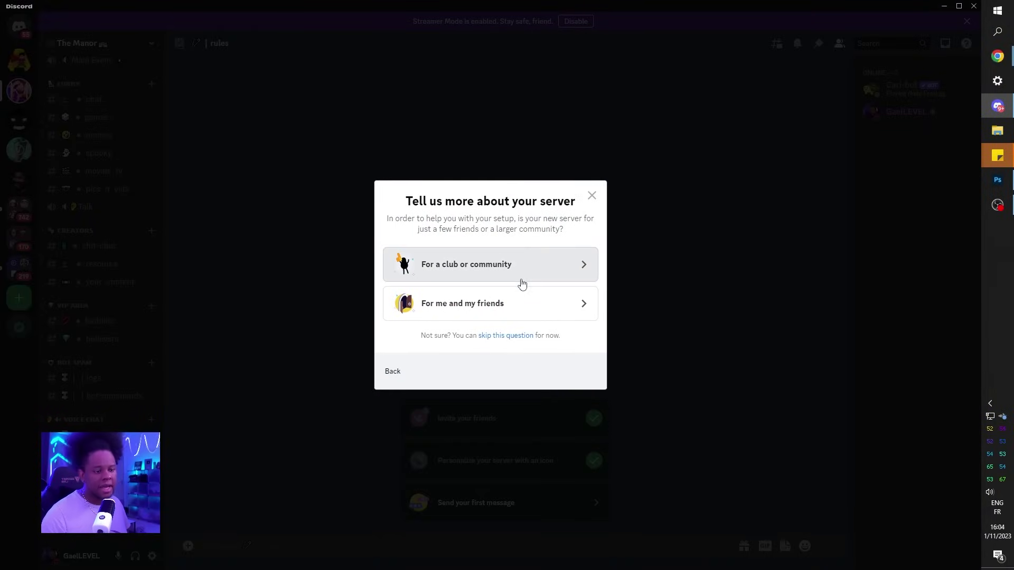
{"action": "left_click", "coordinate": [512, 308]}
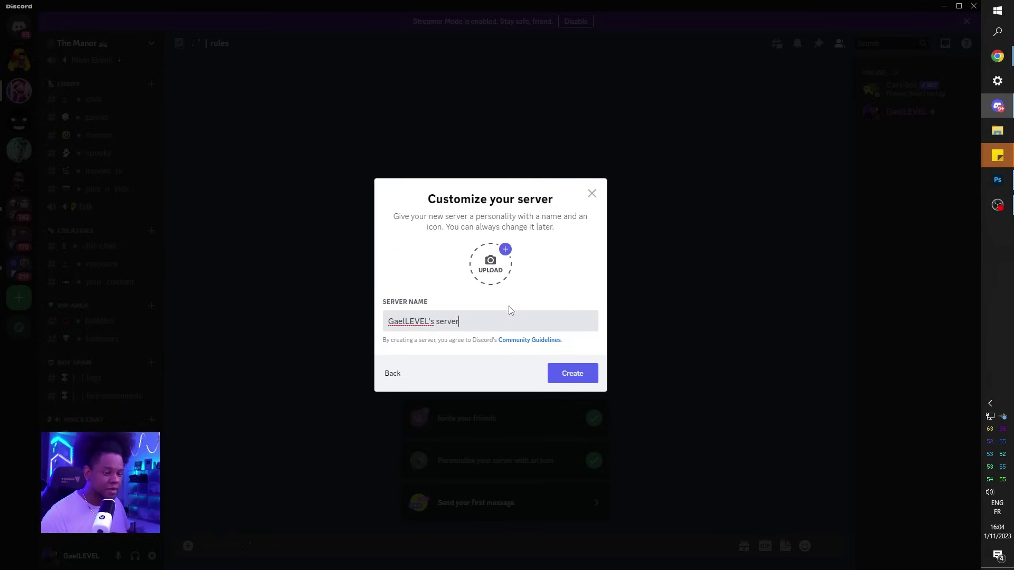
{"action": "left_click_drag", "start_coordinate": [484, 321], "coordinate": [358, 321]}
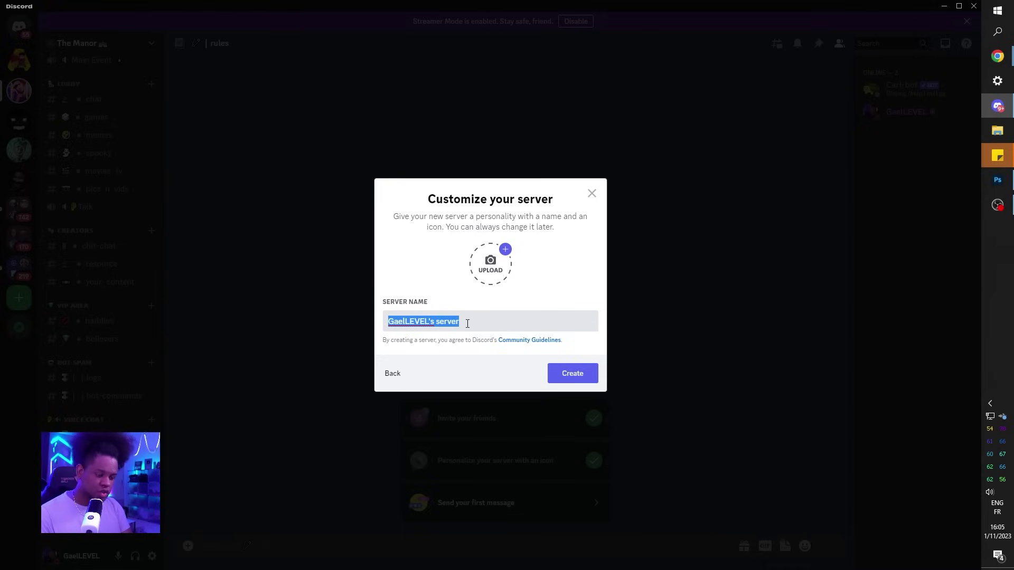
{"action": "type", "text": "THE"}
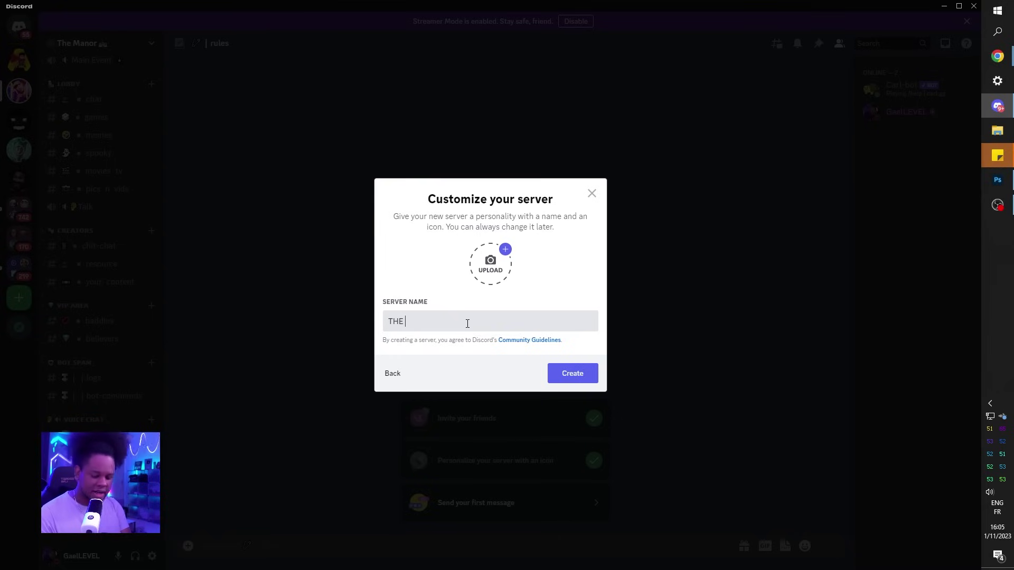
{"action": "type", "text": " ARCA"}
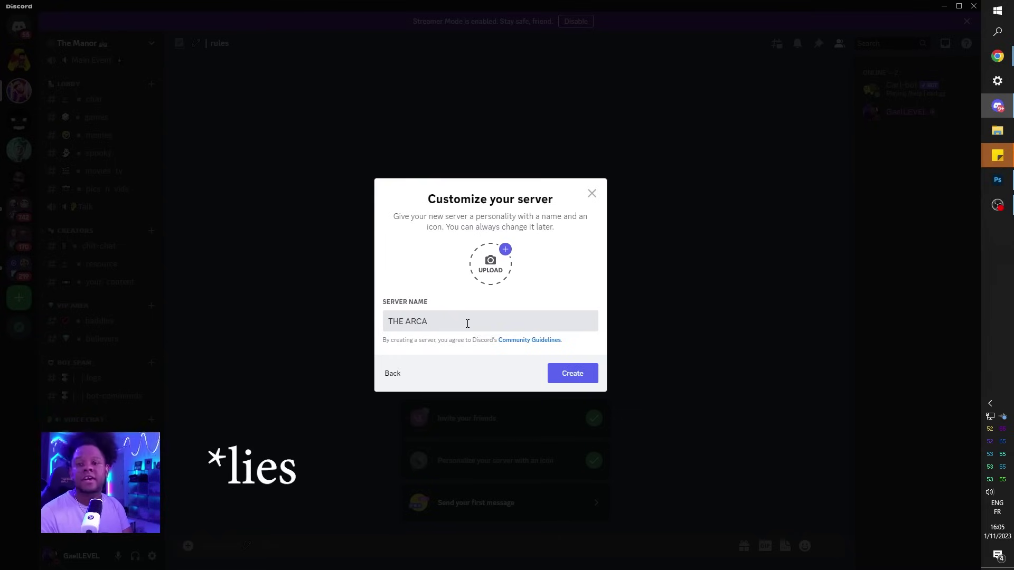
{"action": "type", "text": "DE"}
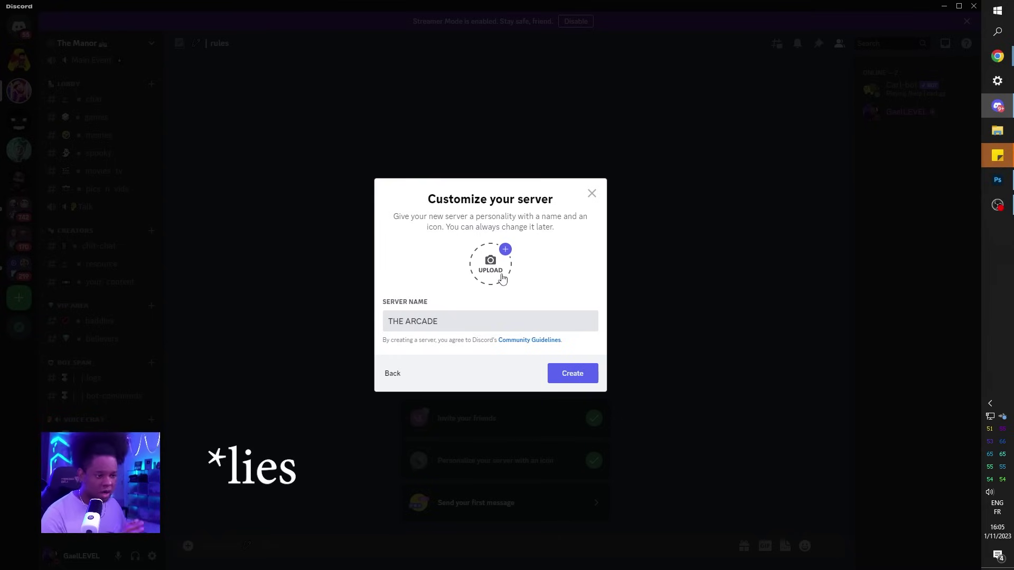
{"action": "left_click", "coordinate": [555, 375]}
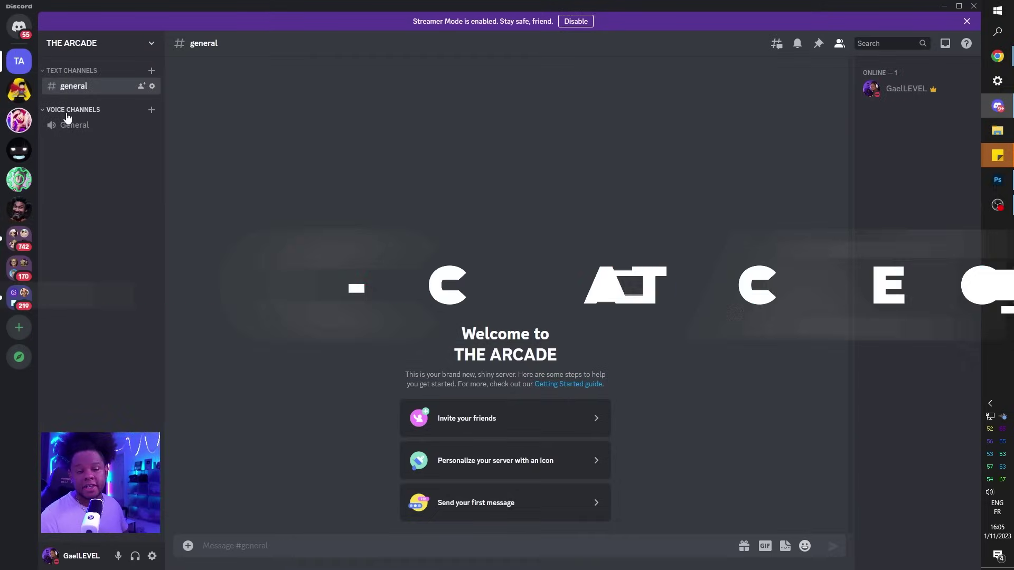
{"action": "right_click", "coordinate": [84, 71]}
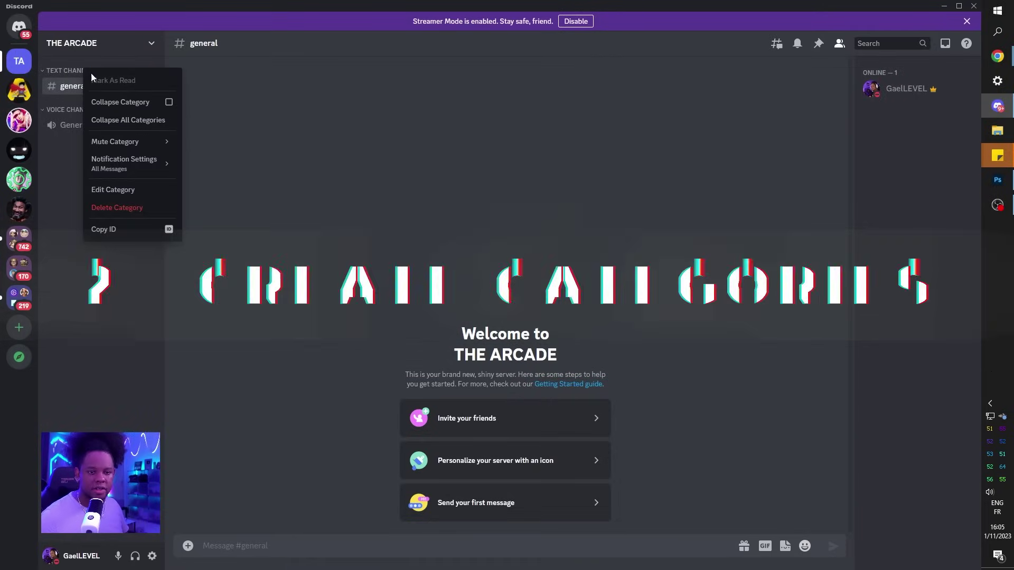
{"action": "left_click", "coordinate": [98, 191]}
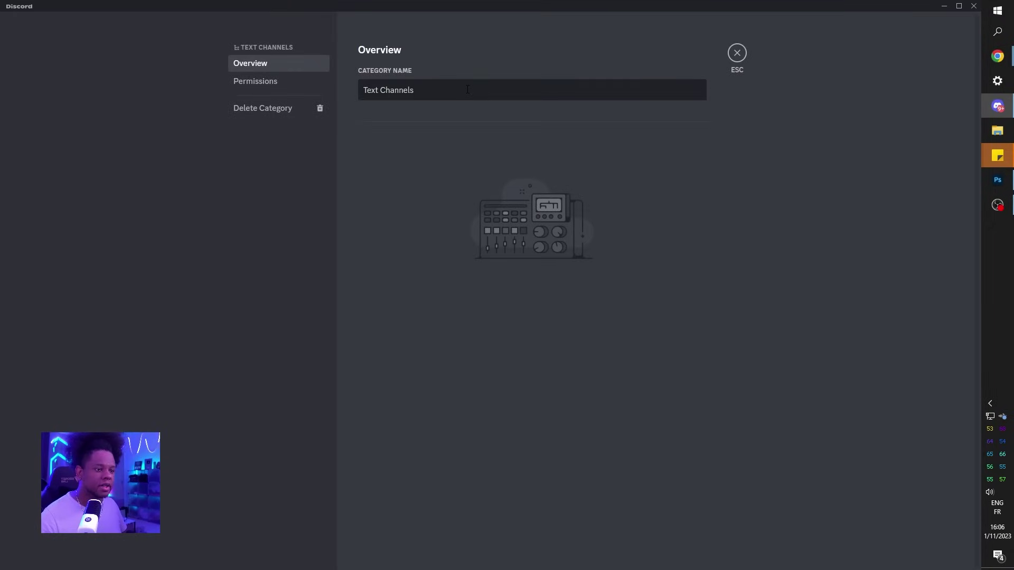
{"action": "key", "text": "ctrl+a"}
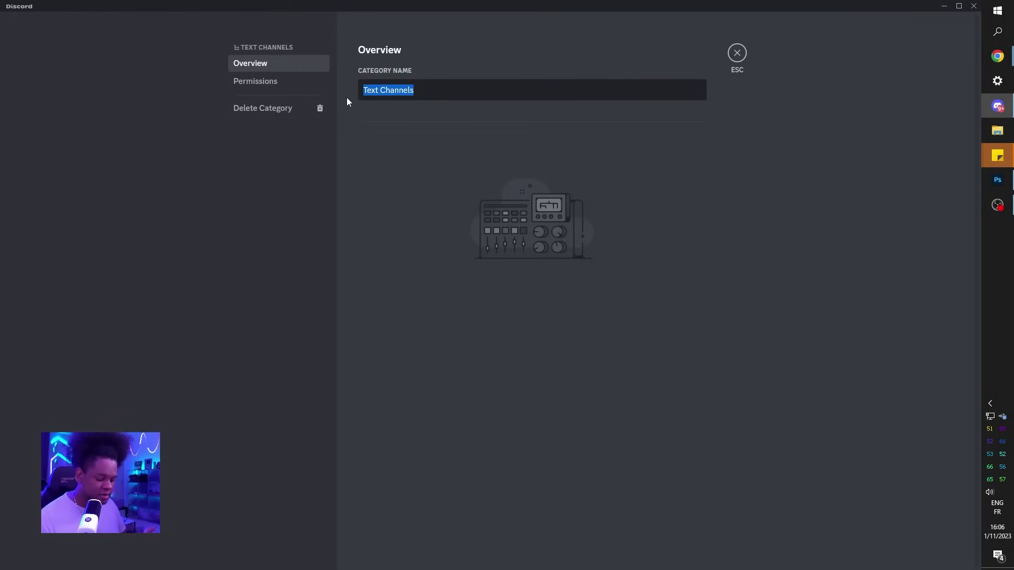
{"action": "left_click", "coordinate": [737, 53]}
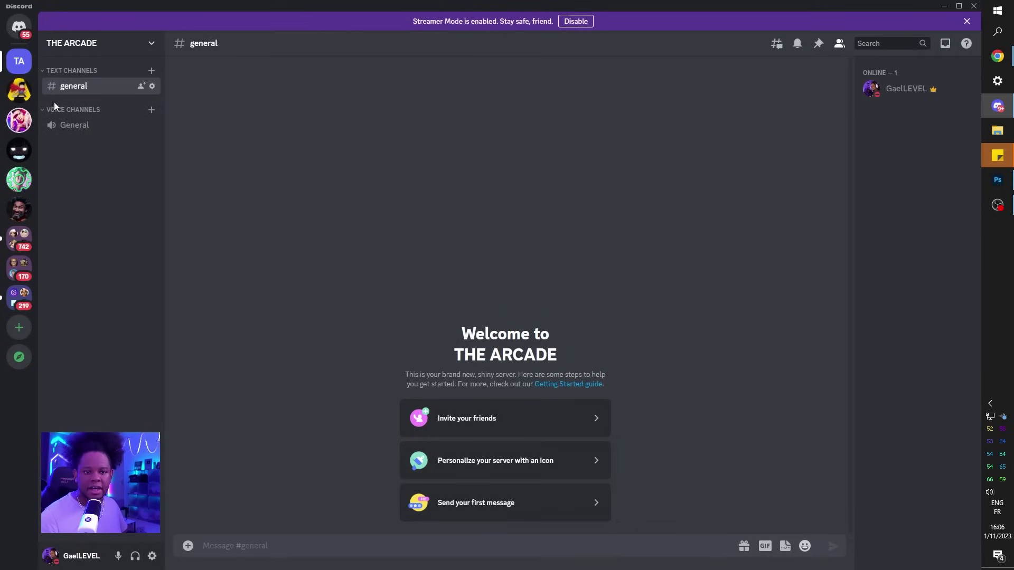
{"action": "left_click", "coordinate": [49, 73]}
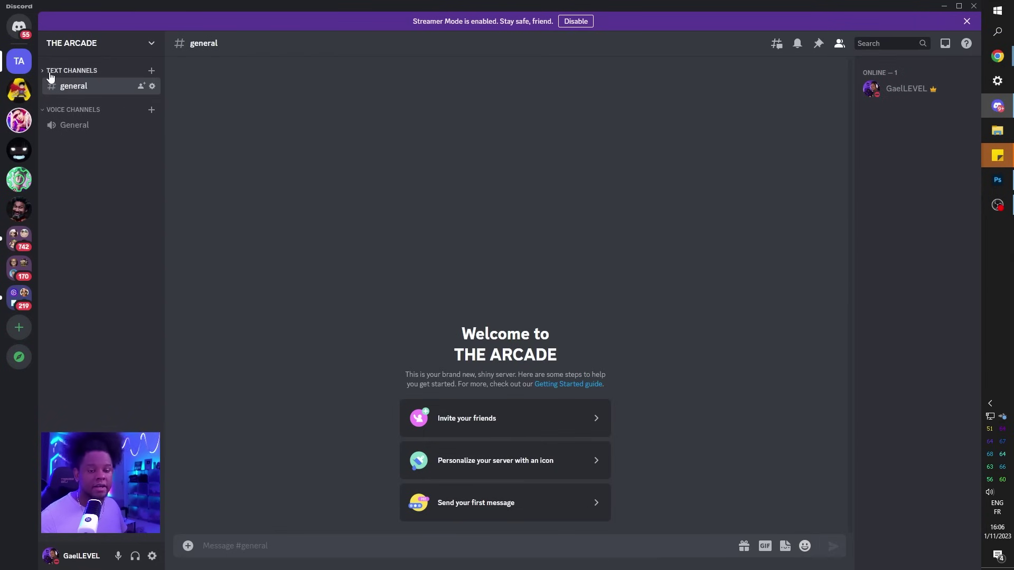
In the example ARCADE server, collapse the WELCOME, LOBBY, MACHINES, VIP AREA, VOICE and GAMES categories
{"action": "left_click", "coordinate": [19, 90]}
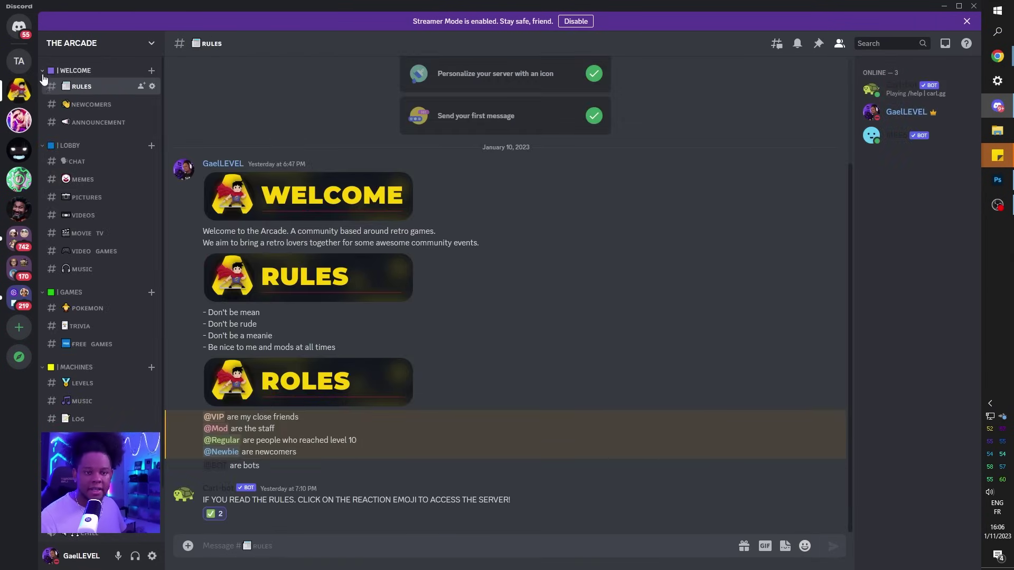
{"action": "left_click", "coordinate": [43, 73]}
{"action": "left_click", "coordinate": [44, 109]}
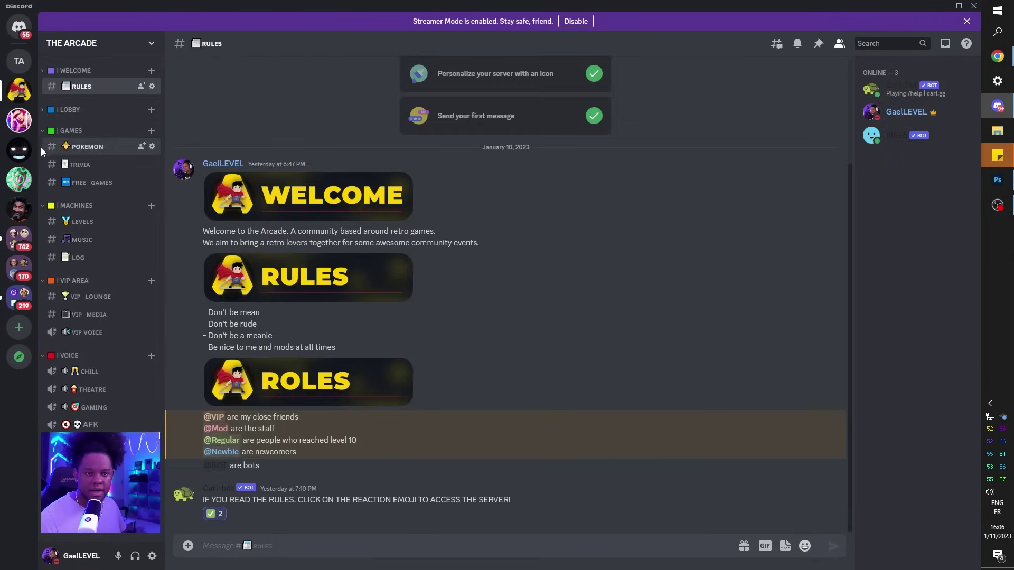
{"action": "left_click", "coordinate": [43, 206]}
{"action": "left_click", "coordinate": [44, 228]}
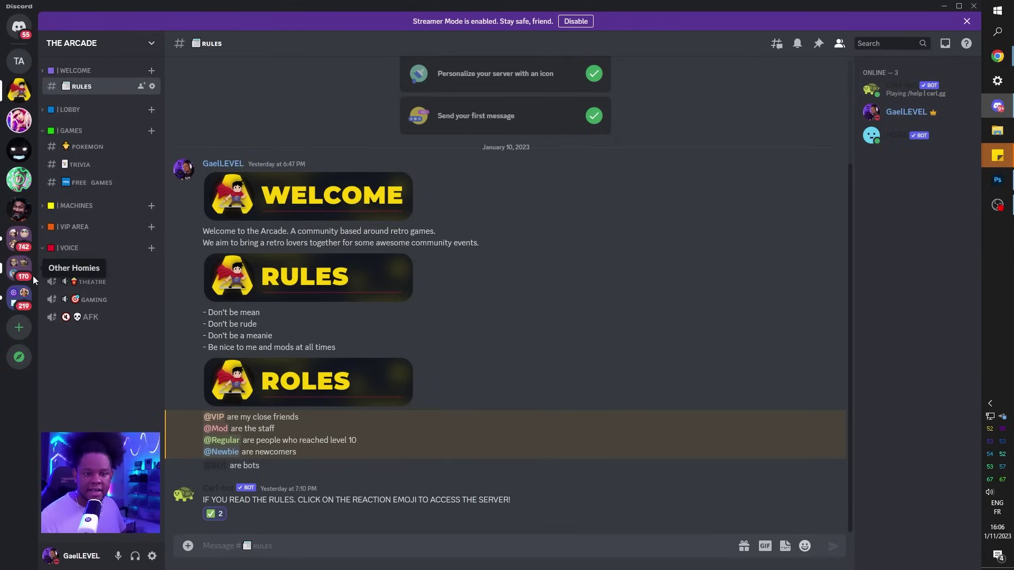
{"action": "left_click", "coordinate": [43, 248]}
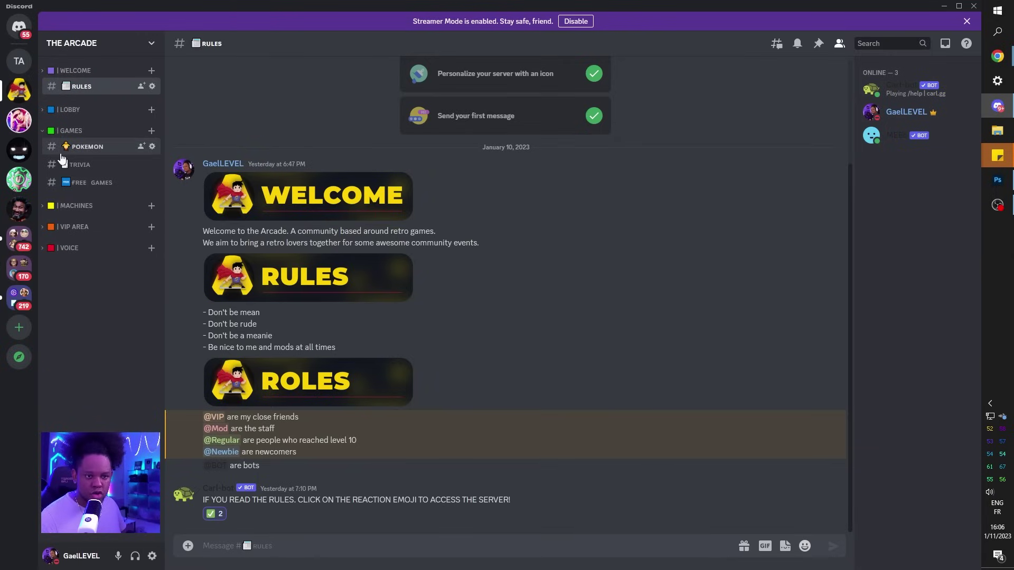
{"action": "left_click", "coordinate": [68, 131]}
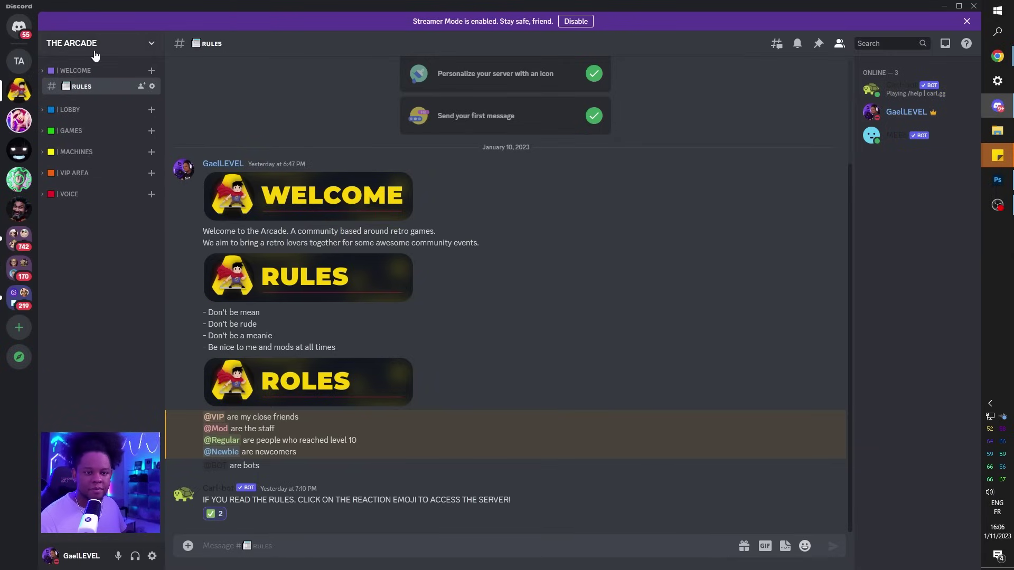
Glance at The Manor, then return to the new server and bring up the Text Channels category menu
{"action": "left_click", "coordinate": [19, 120]}
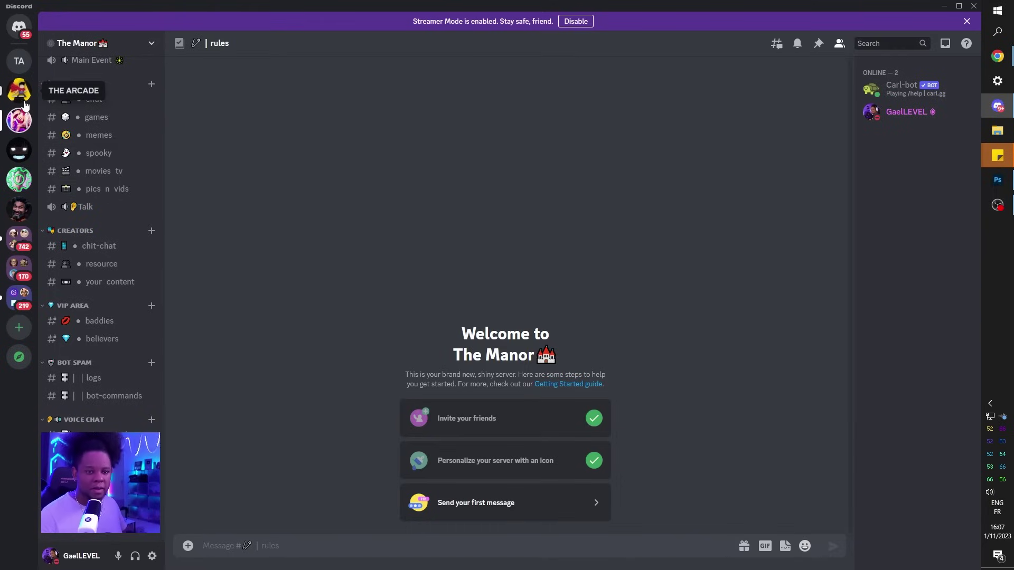
{"action": "left_click", "coordinate": [19, 61]}
{"action": "right_click", "coordinate": [87, 72]}
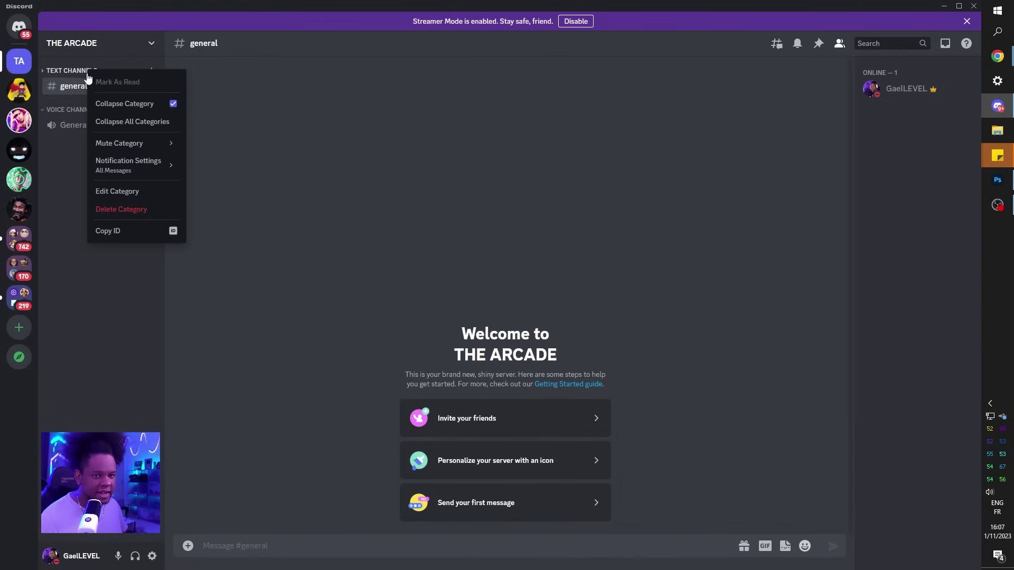
Rename the Text Channels category to WELCOME in its settings
{"action": "left_click", "coordinate": [125, 191]}
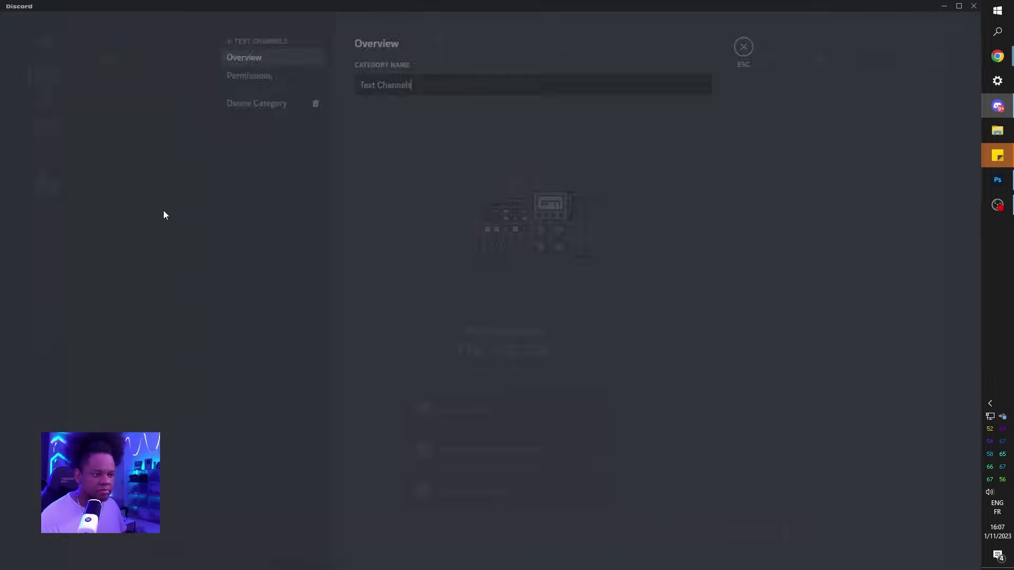
{"action": "key", "text": "ctrl+shift+Left"}
{"action": "key", "text": "ctrl+shift+Left"}
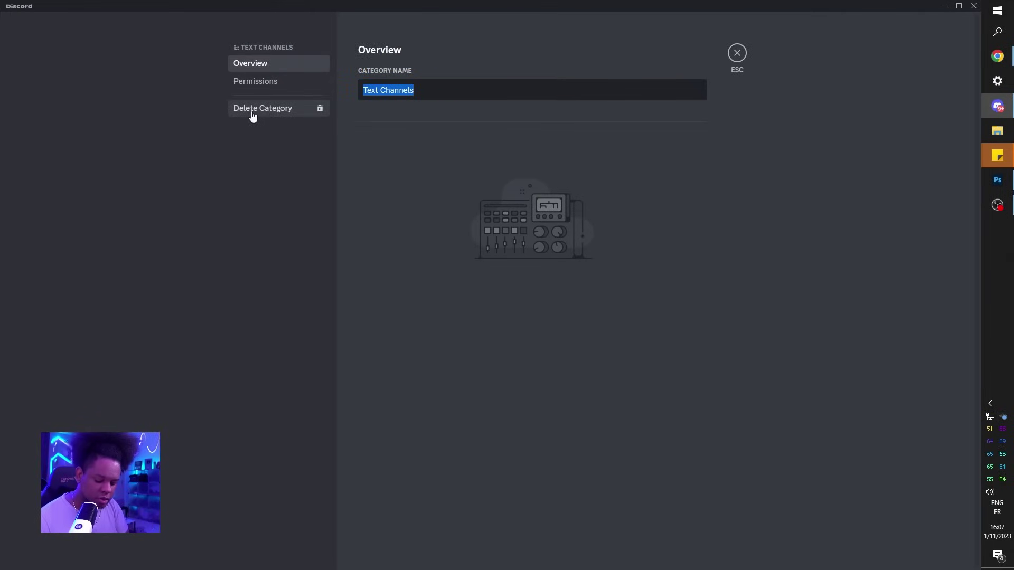
{"action": "type", "text": "WELCOME"}
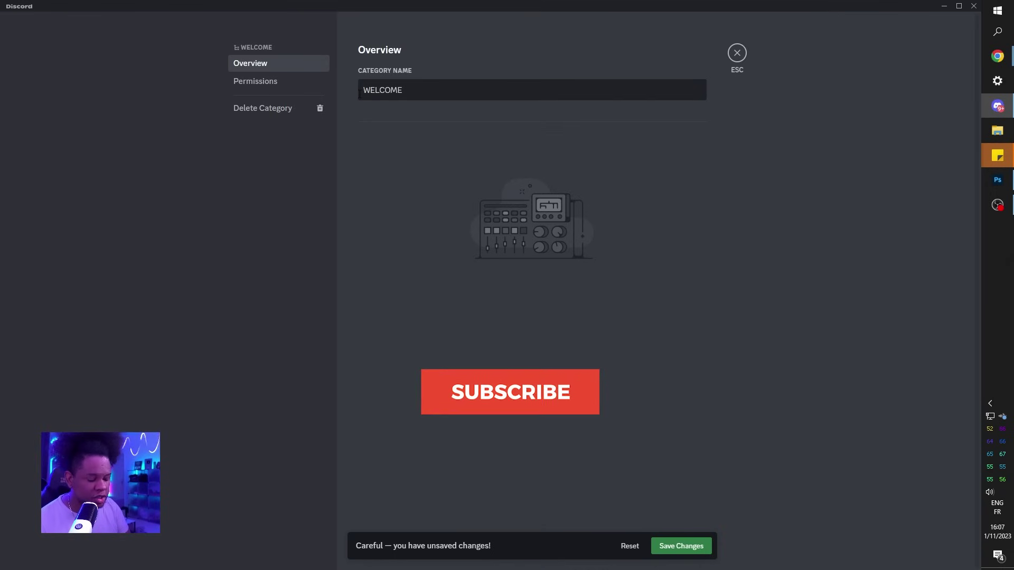
Insert a purple circle emoji from the symbols set in front of WELCOME
{"action": "left_click", "coordinate": [360, 94]}
{"action": "key", "text": "super+period"}
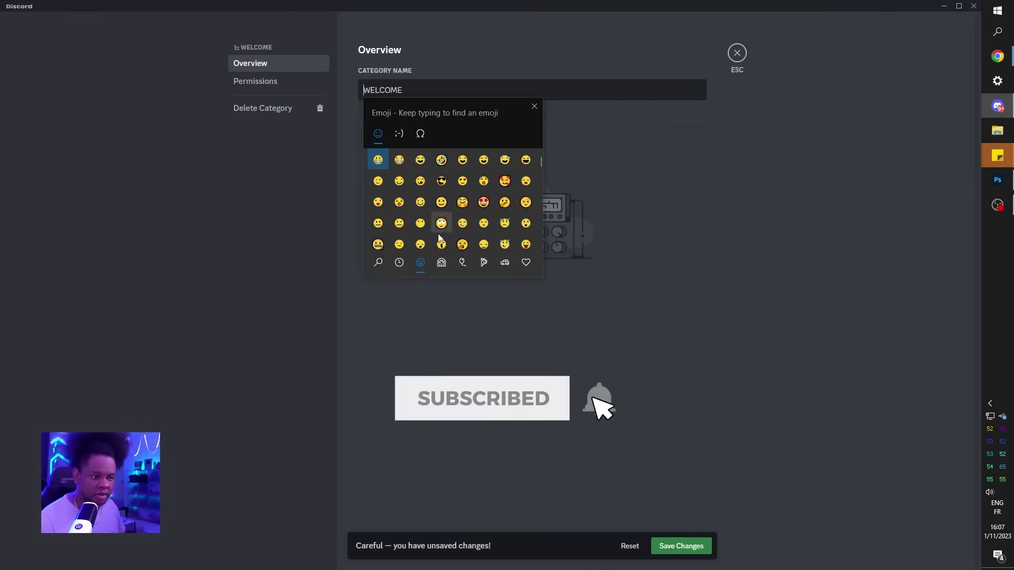
{"action": "left_click", "coordinate": [489, 263]}
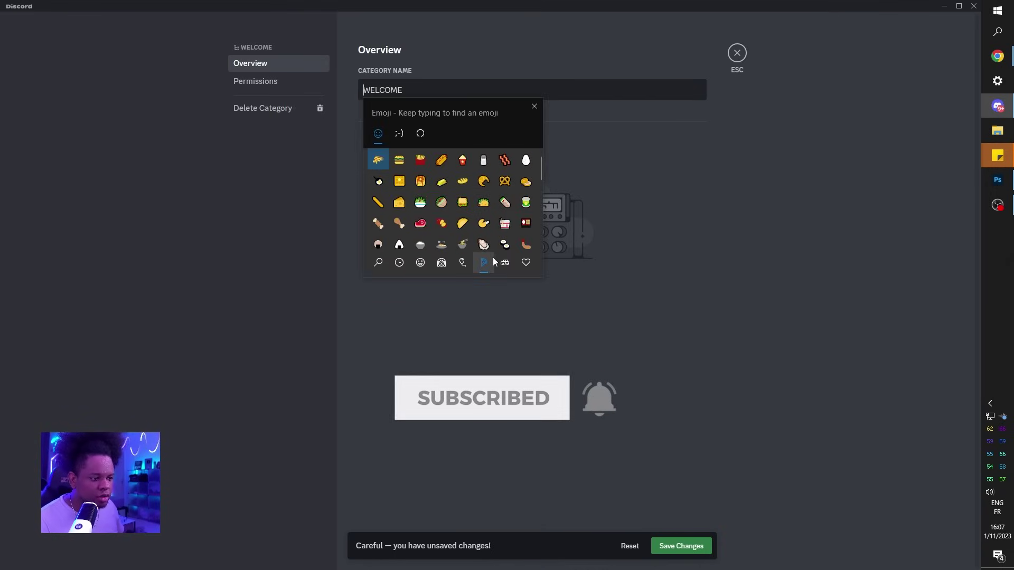
{"action": "scroll", "coordinate": [472, 200], "scroll_direction": "down", "scroll_amount": 3}
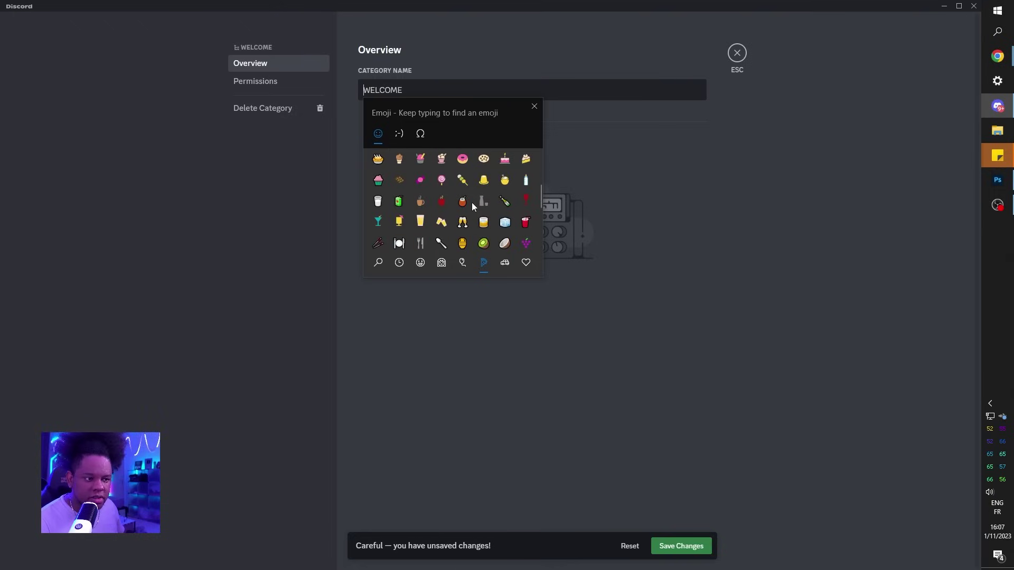
{"action": "scroll", "coordinate": [471, 202], "scroll_direction": "down", "scroll_amount": 5}
{"action": "left_click", "coordinate": [506, 263]}
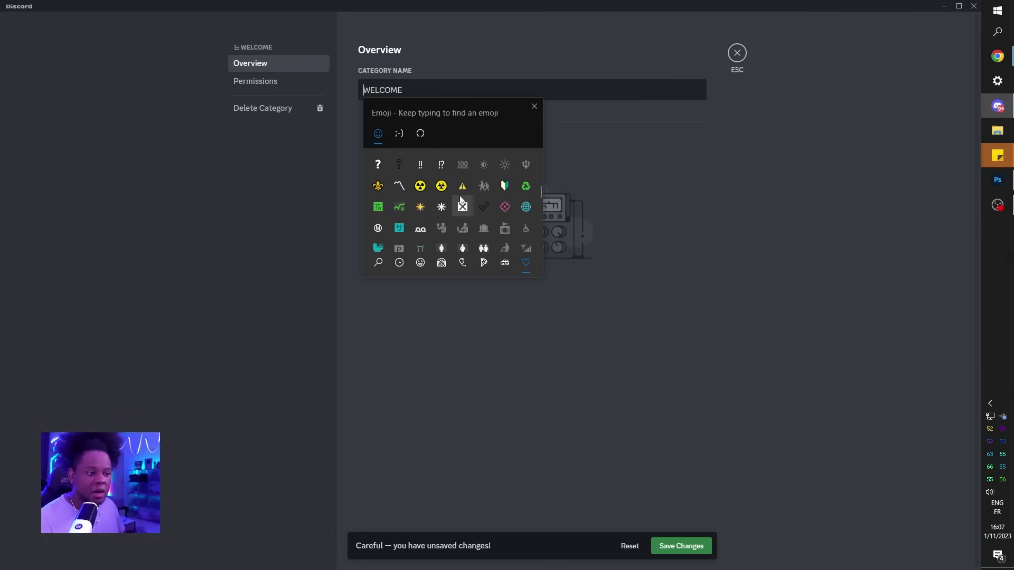
{"action": "scroll", "coordinate": [460, 195], "scroll_direction": "down", "scroll_amount": 15}
{"action": "scroll", "coordinate": [461, 199], "scroll_direction": "down", "scroll_amount": 4}
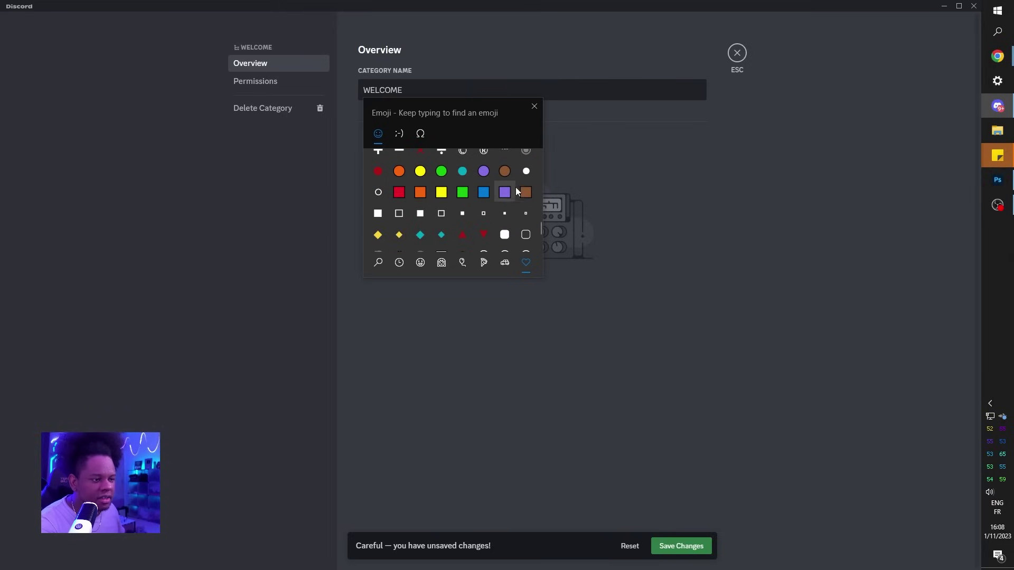
{"action": "left_click", "coordinate": [484, 174]}
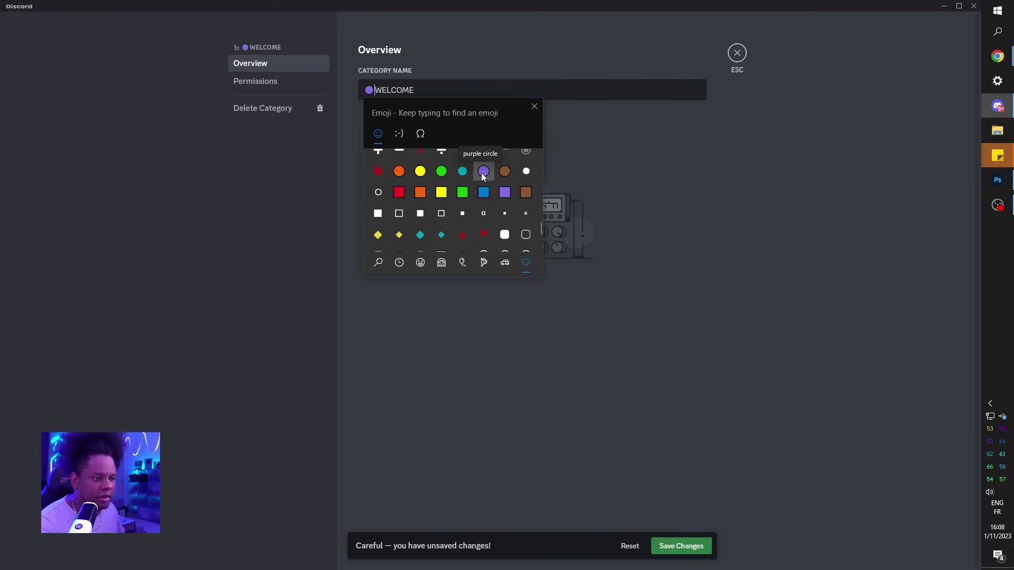
{"action": "key", "text": "alt+Tab"}
Copy a decorative text symbol from the etcgamer Discord symbols page
{"action": "scroll", "coordinate": [10, 131], "scroll_direction": "up", "scroll_amount": 20}
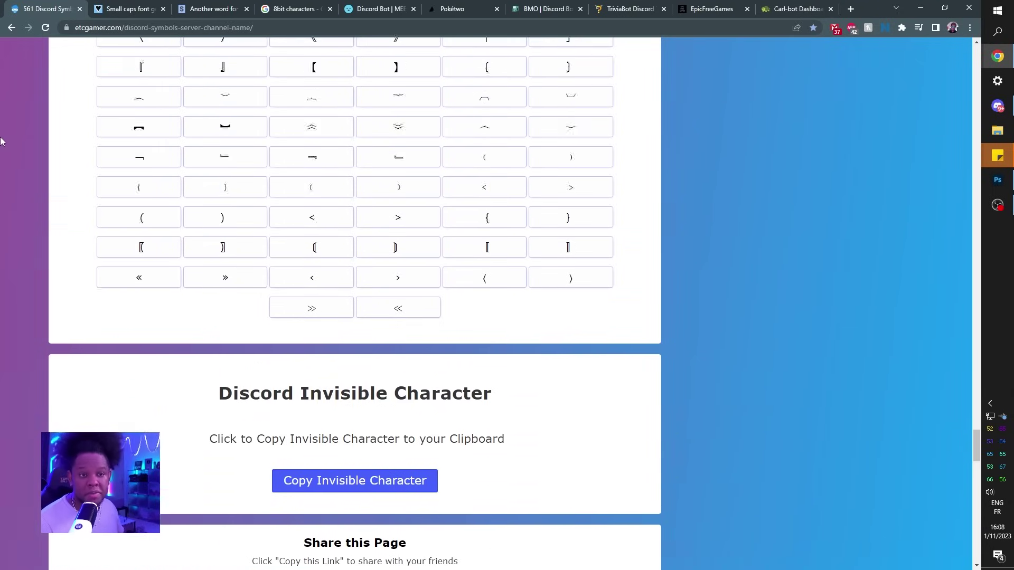
{"action": "scroll", "coordinate": [2, 140], "scroll_direction": "up", "scroll_amount": 20}
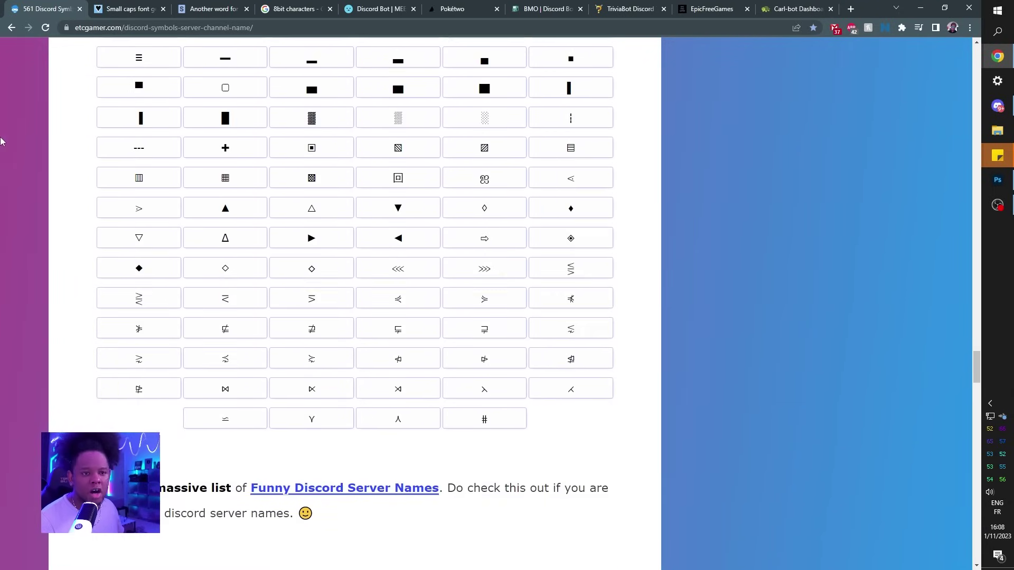
{"action": "scroll", "coordinate": [2, 142], "scroll_direction": "up", "scroll_amount": 6}
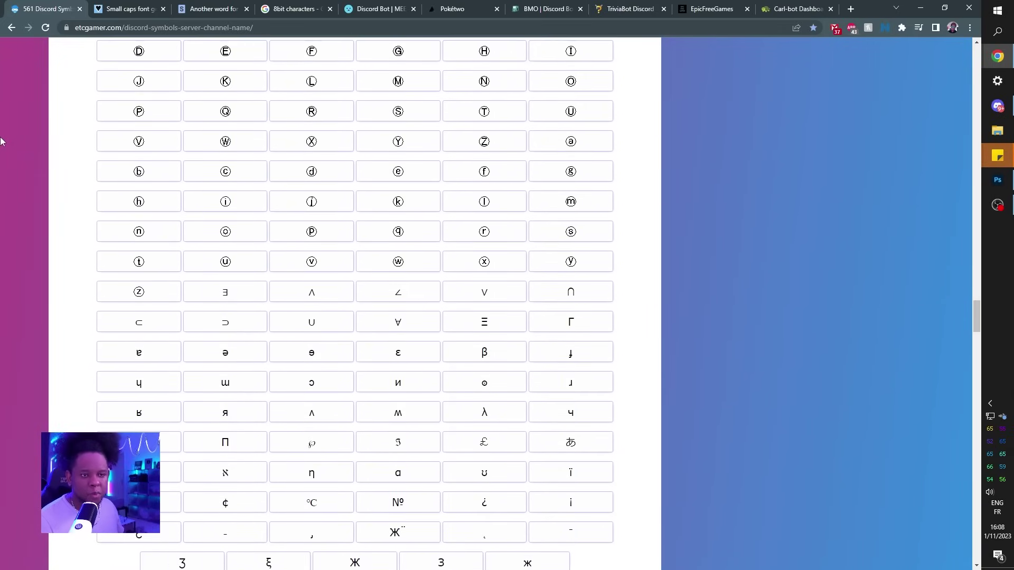
{"action": "scroll", "coordinate": [2, 141], "scroll_direction": "up", "scroll_amount": 13}
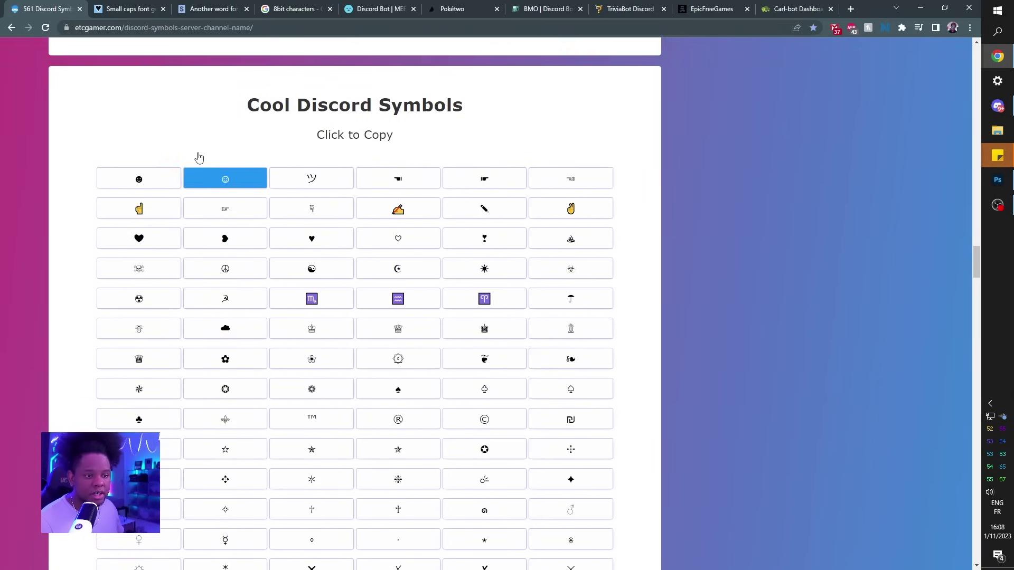
{"action": "scroll", "coordinate": [222, 176], "scroll_direction": "up", "scroll_amount": 15}
{"action": "scroll", "coordinate": [233, 136], "scroll_direction": "up", "scroll_amount": 10}
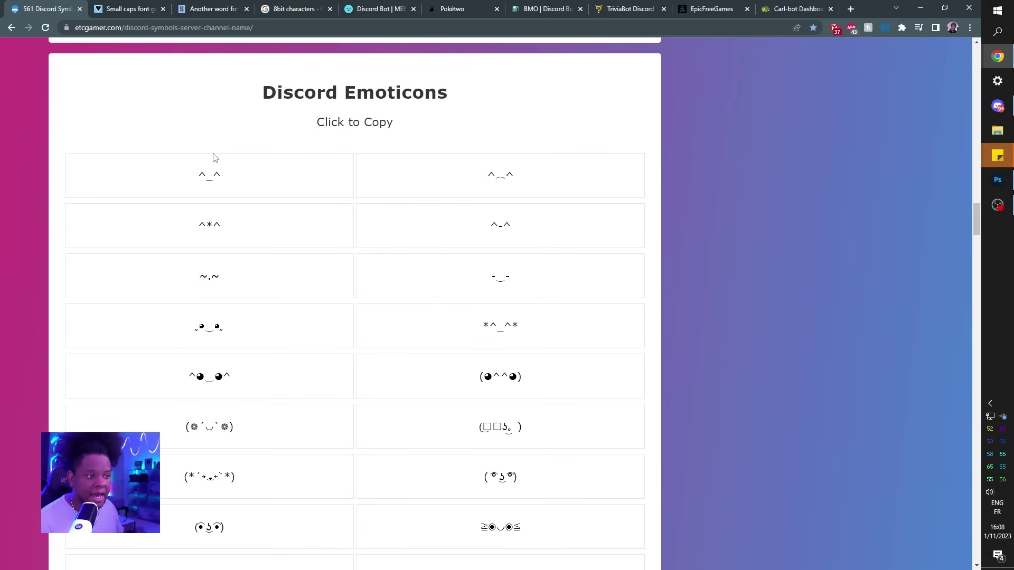
{"action": "scroll", "coordinate": [154, 192], "scroll_direction": "down", "scroll_amount": 2}
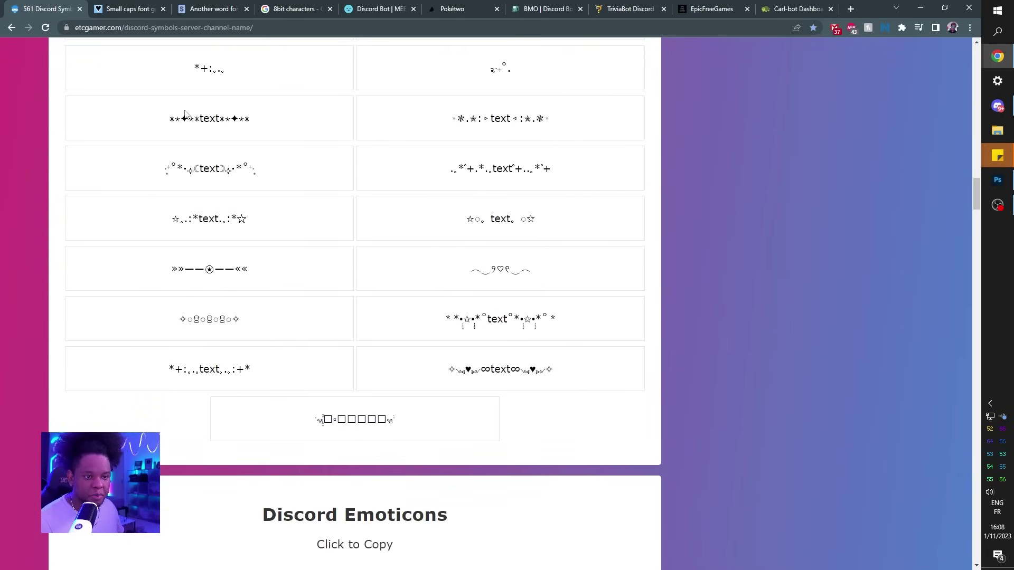
{"action": "left_click", "coordinate": [498, 121]}
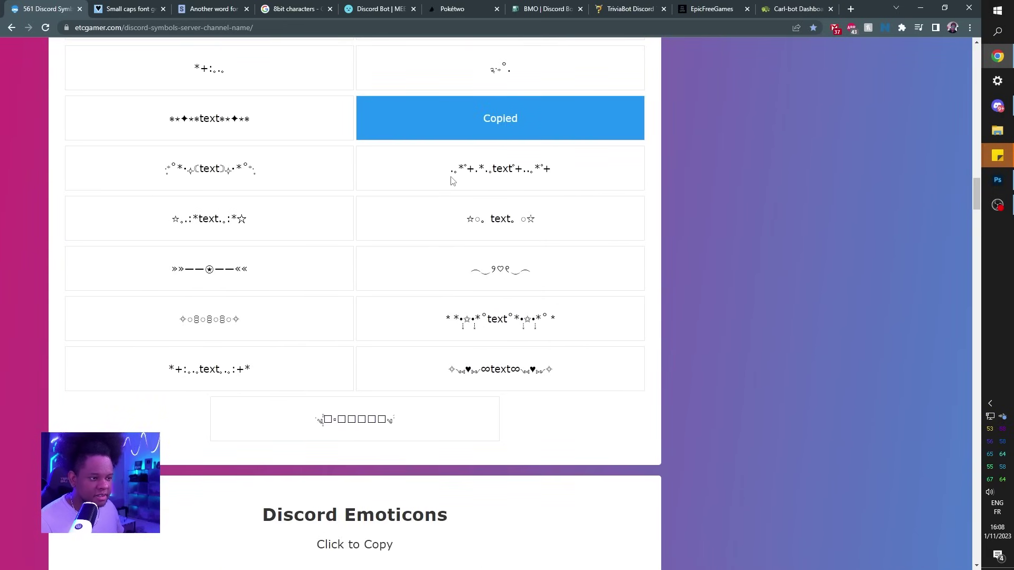
Copy the ▶ symbol from further up the etcgamer page
{"action": "scroll", "coordinate": [141, 222], "scroll_direction": "up", "scroll_amount": 10}
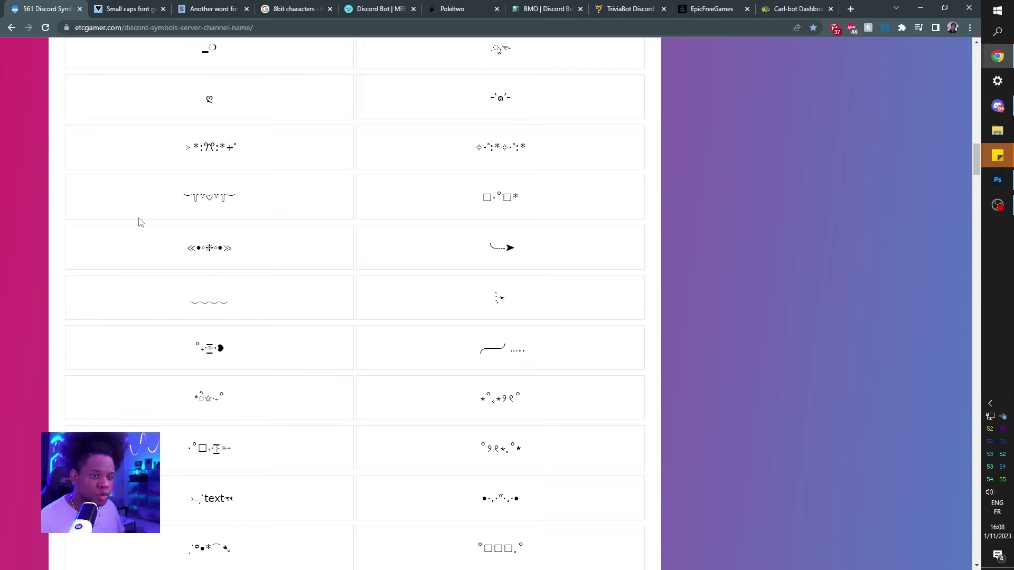
{"action": "scroll", "coordinate": [141, 222], "scroll_direction": "up", "scroll_amount": 4}
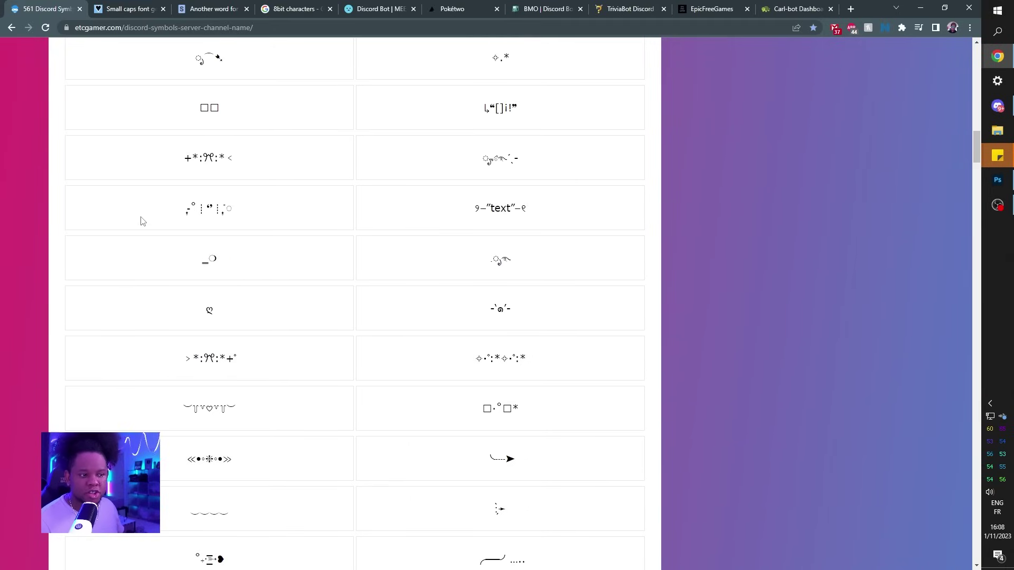
{"action": "scroll", "coordinate": [173, 217], "scroll_direction": "up", "scroll_amount": 6}
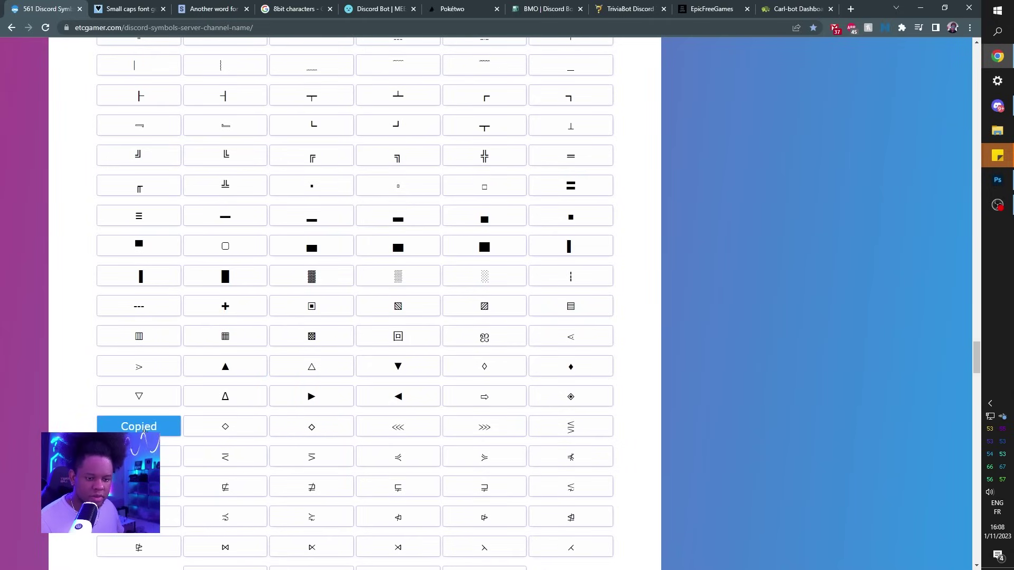
{"action": "left_click", "coordinate": [313, 397]}
Replace the pasted ▶ with a single ◇ before WELCOME, save the category name and close settings
{"action": "key", "text": "alt+Tab"}
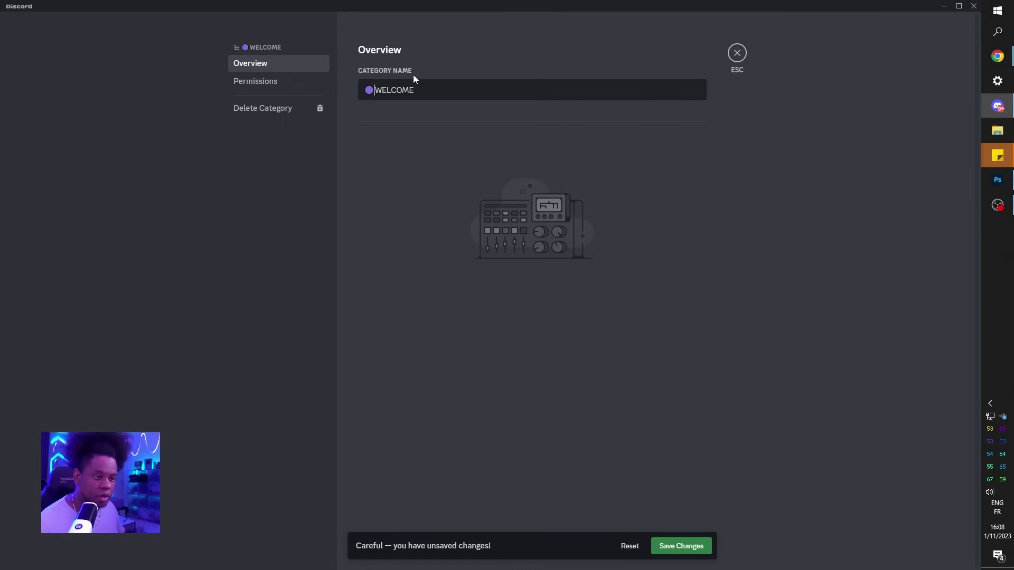
{"action": "type", "text": "▶"}
{"action": "key", "text": "alt+Tab"}
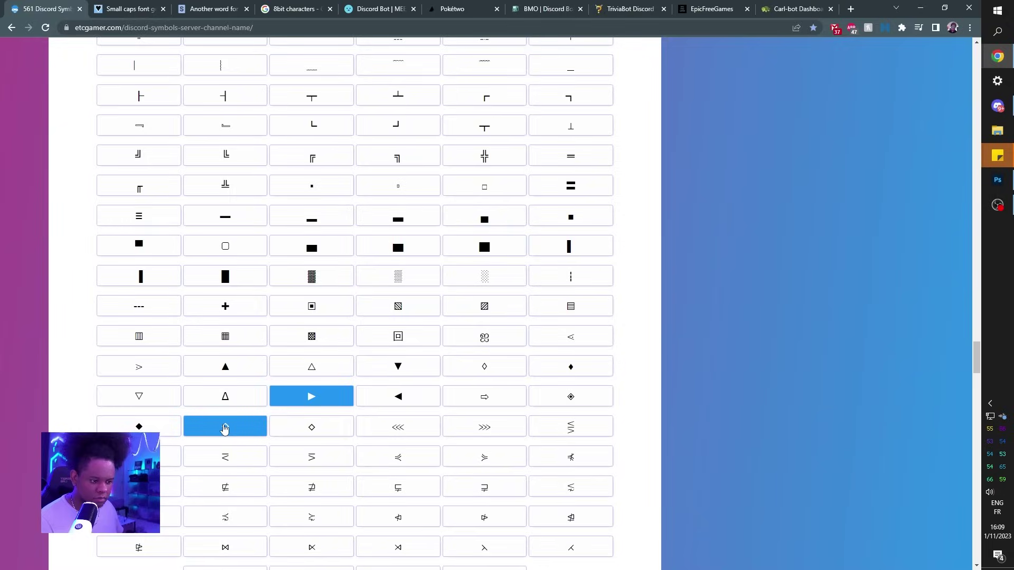
{"action": "left_click", "coordinate": [227, 423]}
{"action": "key", "text": "alt+Tab"}
{"action": "key", "text": "BackSpace"}
{"action": "type", "text": "◇◇◇"}
{"action": "key", "text": "Left"}
{"action": "key", "text": "Left"}
{"action": "key", "text": "BackSpace"}
{"action": "key", "text": "BackSpace"}
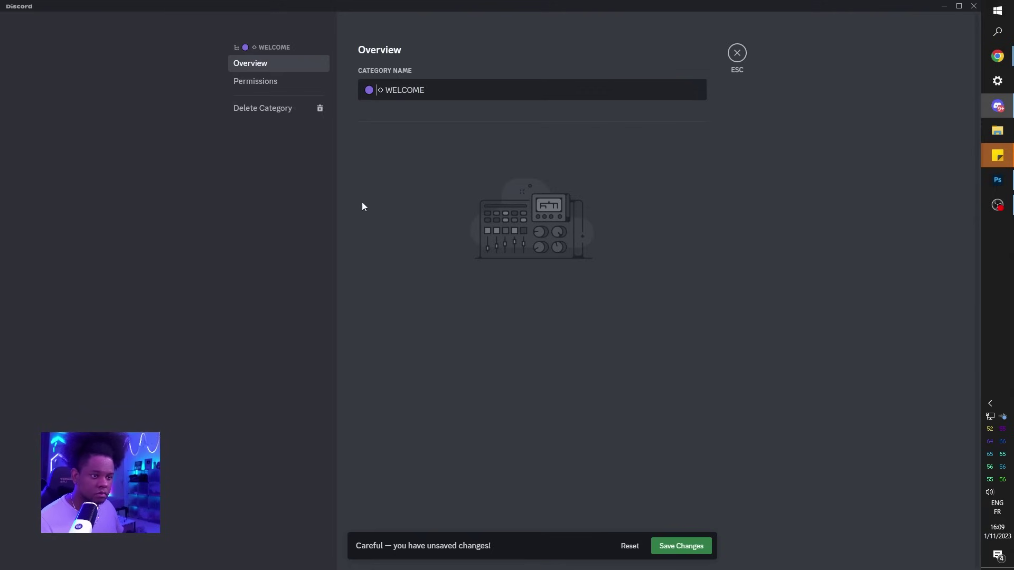
{"action": "left_click", "coordinate": [670, 550]}
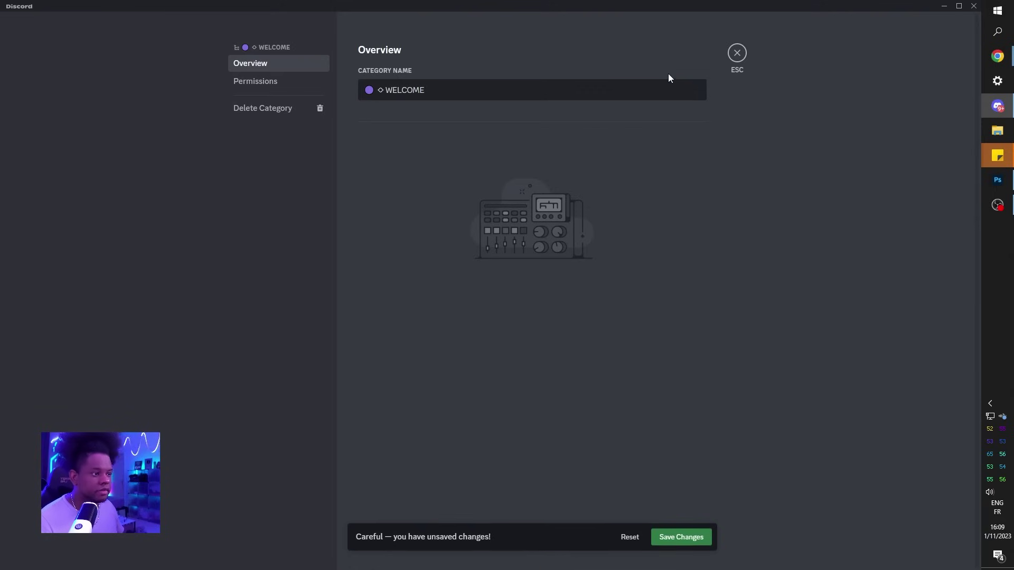
{"action": "left_click", "coordinate": [737, 53]}
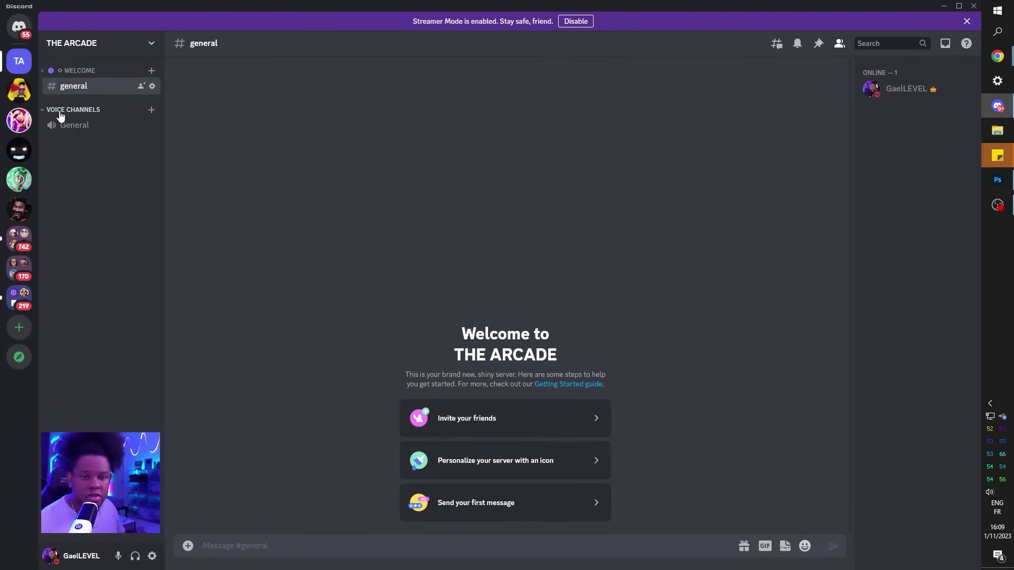
Open the settings for the VOICE CHANNELS category
{"action": "right_click", "coordinate": [83, 183]}
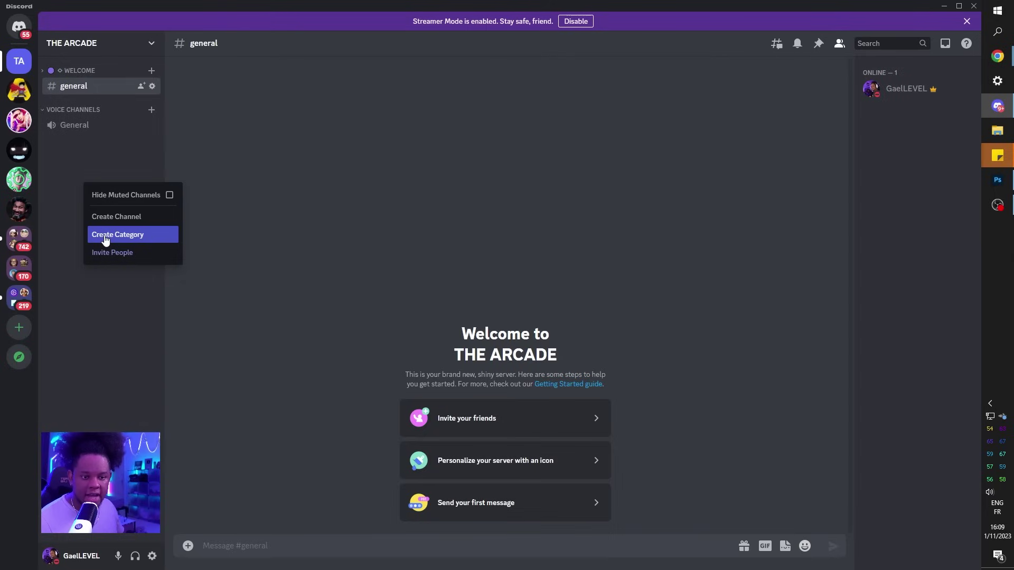
{"action": "left_click", "coordinate": [67, 122]}
{"action": "right_click", "coordinate": [70, 115]}
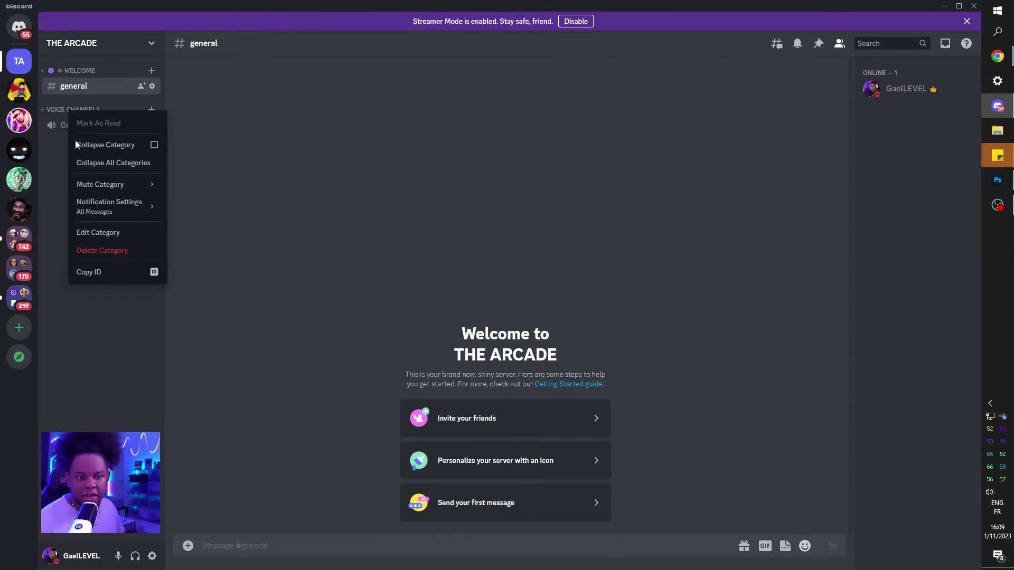
{"action": "left_click", "coordinate": [90, 233]}
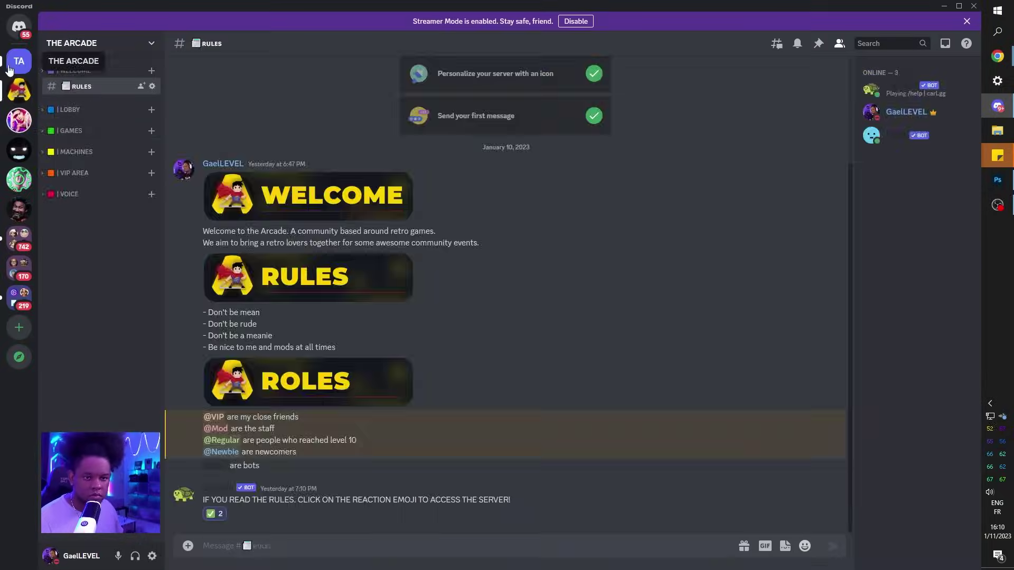